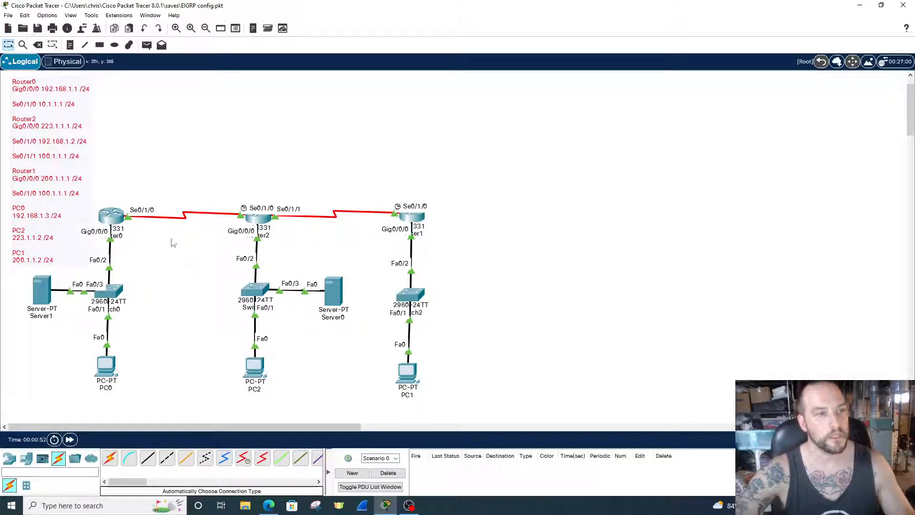
- Open Router0's command line interface and enter global configuration mode through privileged EXEC mode
click(111, 214)
drag(497, 91, 657, 95)
click(524, 109)
drag(571, 91, 573, 87)
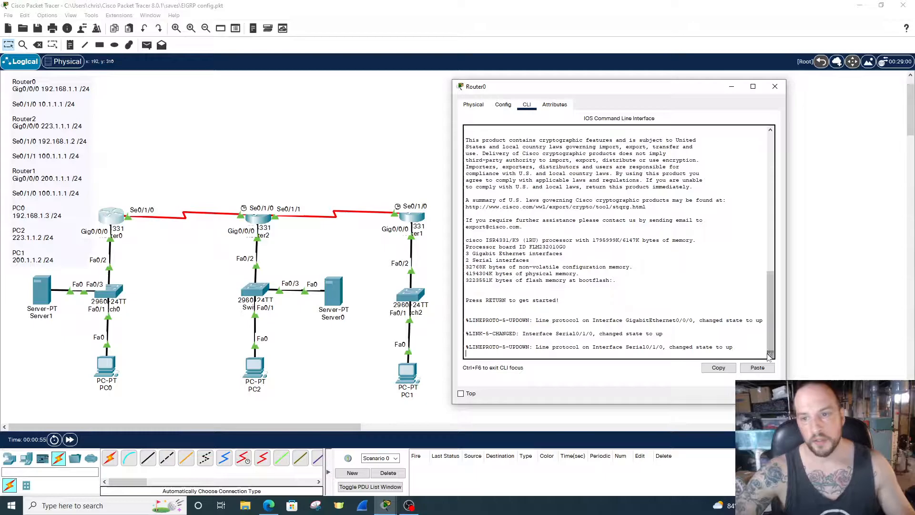
key(Return)
key(Return)
key(Return)
text(en)
key(Return)
text(conf t)
key(Return)
key(Return)
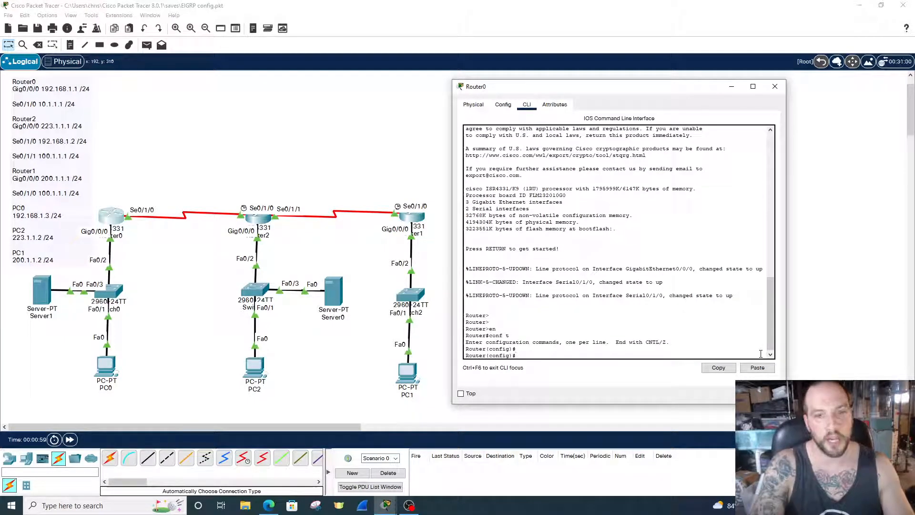
- Look up the accepted EIGRP autonomous system numbers on Router0 and start EIGRP routing with number 1
text(router eigrp 1)
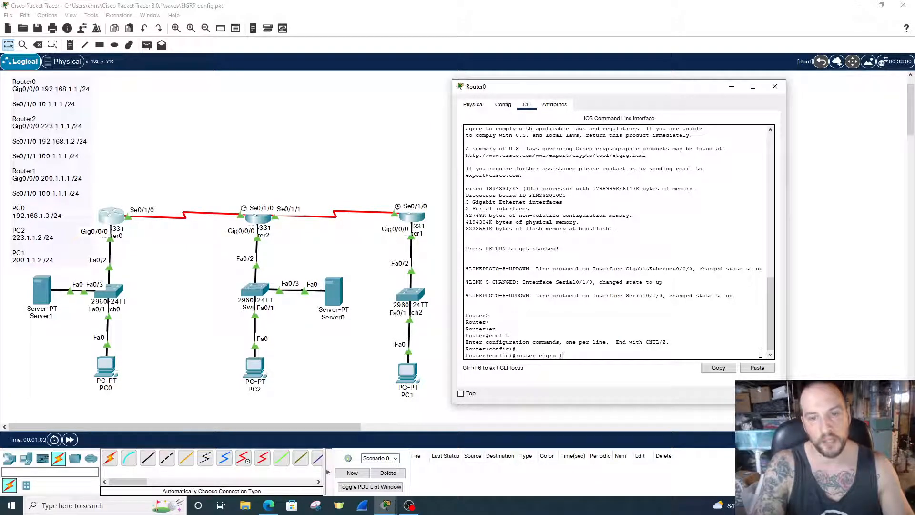
text( ?)
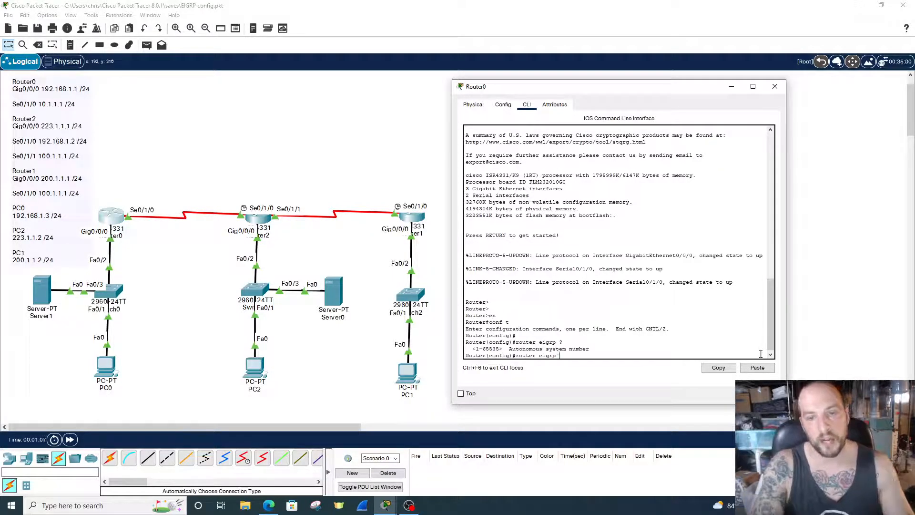
key(Return)
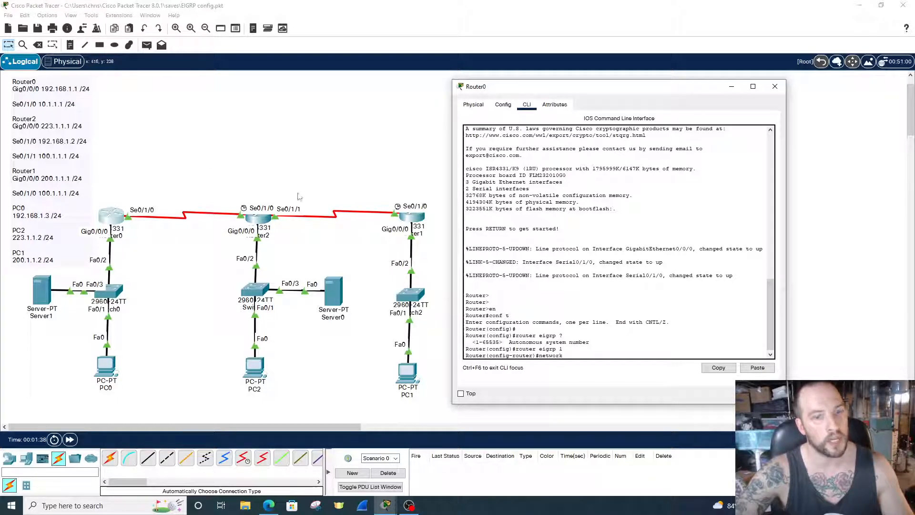
- Advertise the networks 192.168.1.0 and 10.1.1.0 in Router0's EIGRP 1 process
text(192.17)
text(8)
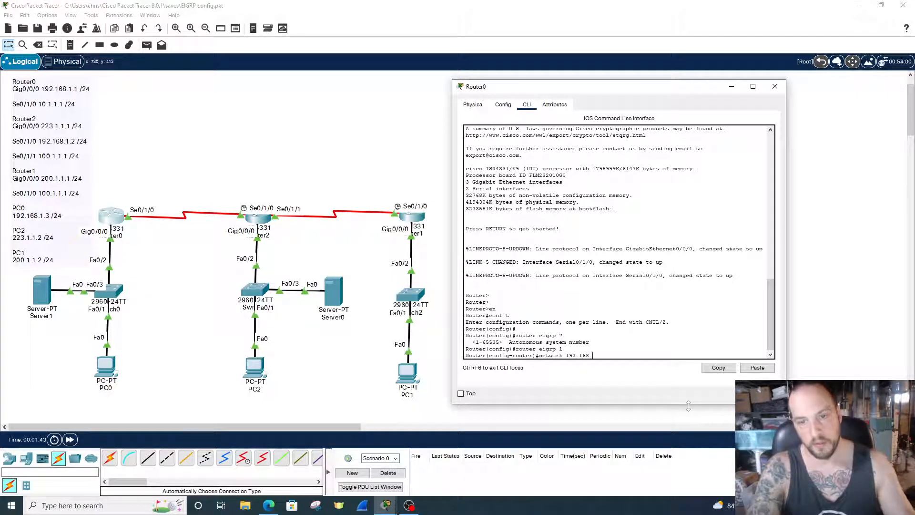
text(.1.0)
key(Return)
text(network)
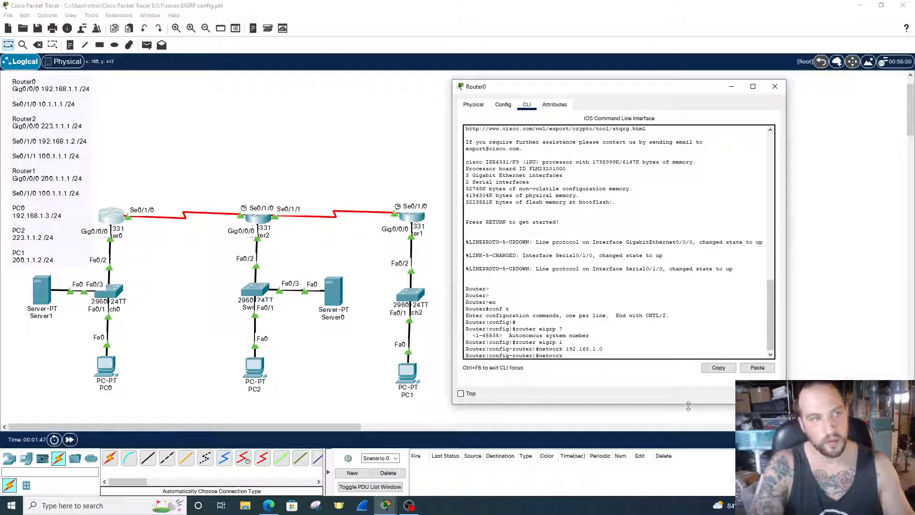
text( 10.1.1.0)
key(Return)
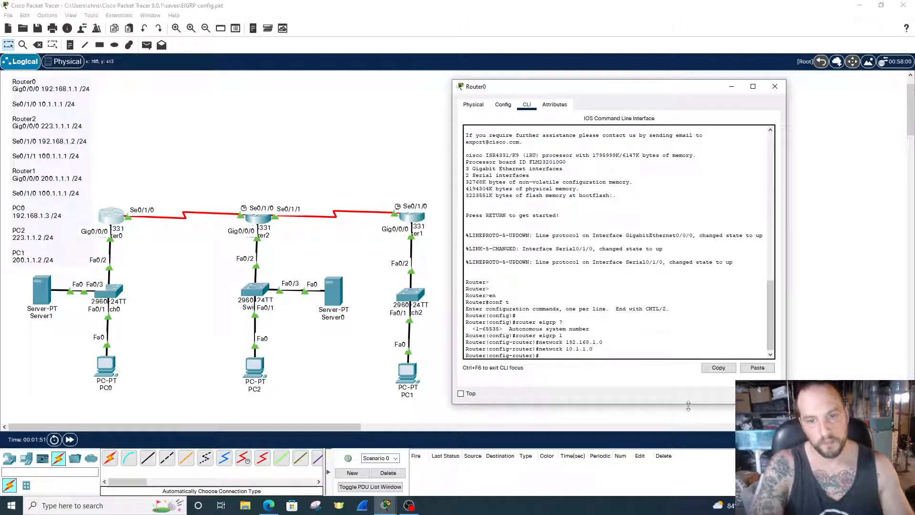
- Close Router0's window, open Router2's command line interface and enter global configuration mode
click(775, 87)
click(258, 217)
drag(454, 83, 630, 89)
click(542, 106)
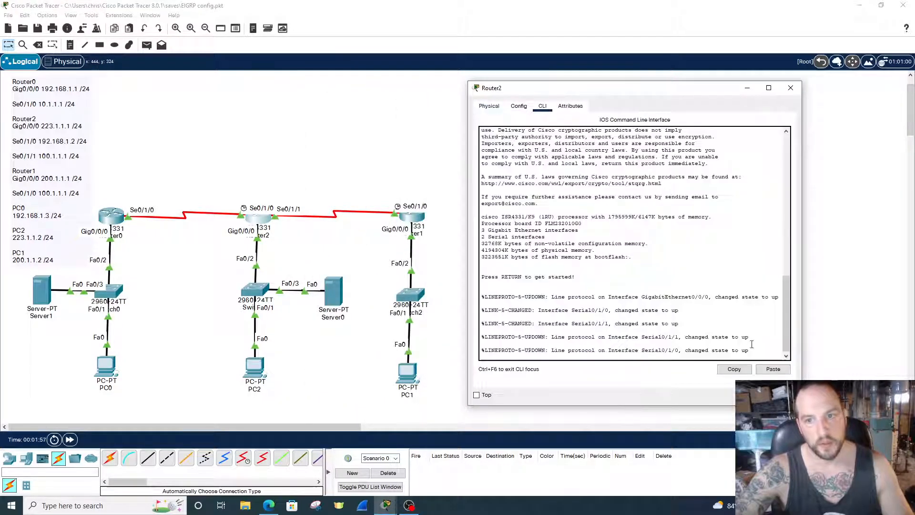
key(Return)
text(en)
key(Return)
text(conf t)
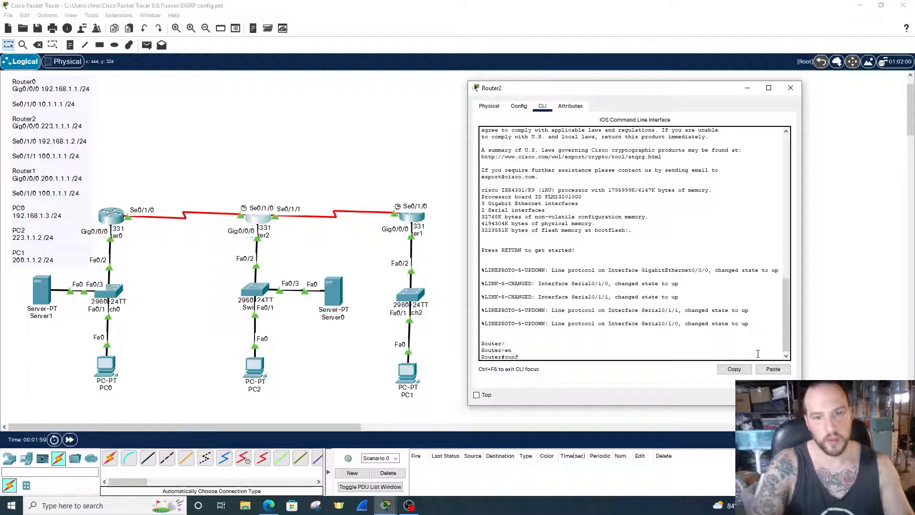
key(Return)
key(Return)
- Start EIGRP routing with autonomous system number 1 on Router2 and advertise network 223.1.1.0
text(router)
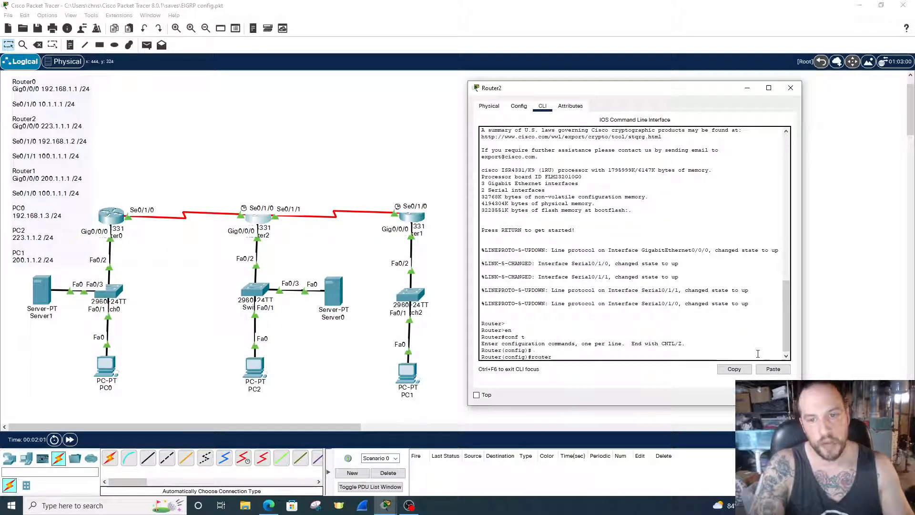
text( eigrp 1)
key(Return)
text(network 223.)
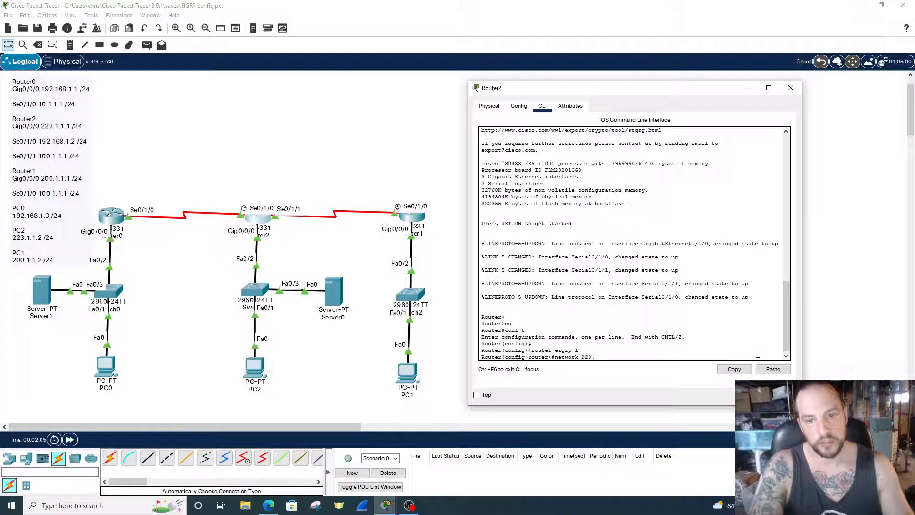
text(1.1.0)
key(Return)
- Advertise the networks 192.168.1.0 and 100.1.1.0 in Router2's EIGRP process and exit router configuration mode
text(netwo)
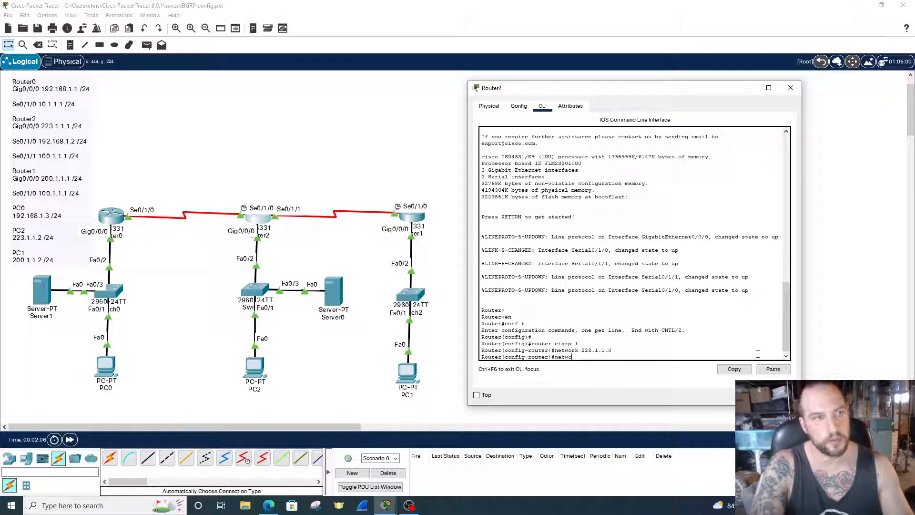
text(rk 192.168)
text(8)
text(.1.1)
key(Return)
text(networ)
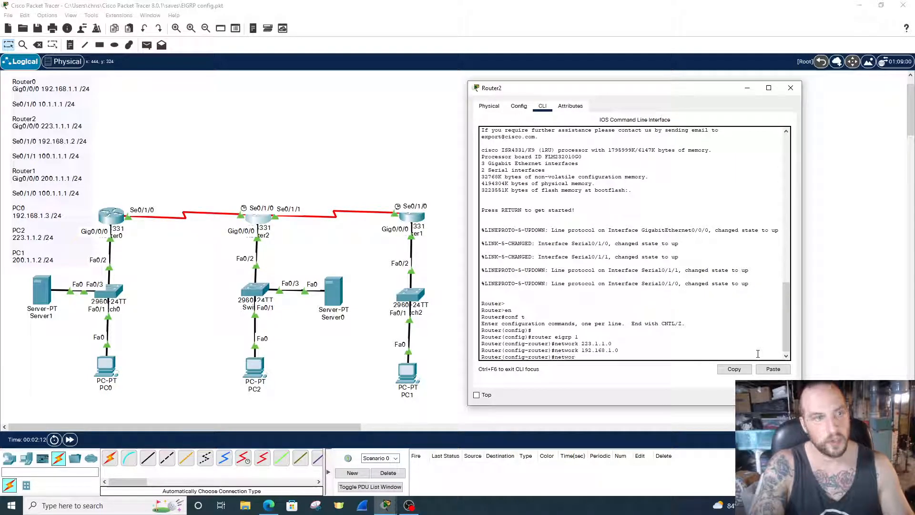
text(k 10)
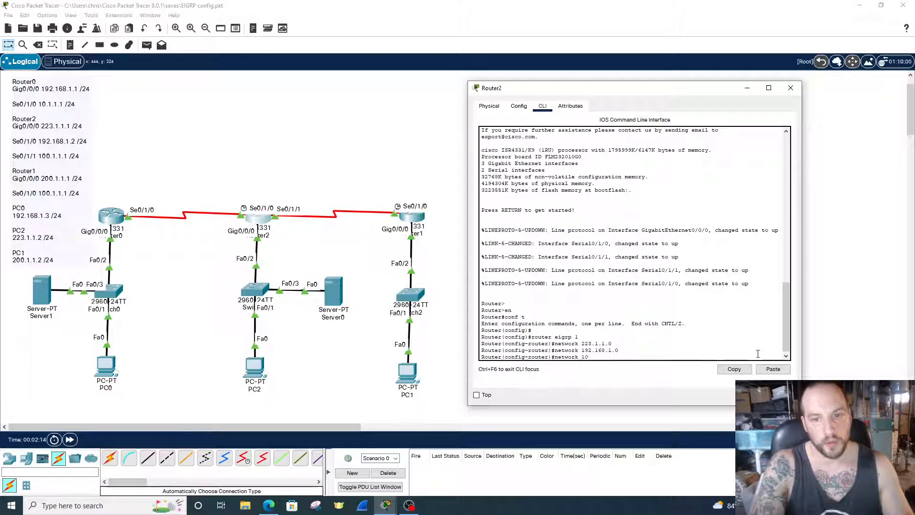
text(0.1.1.0)
key(Return)
text(exit)
key(Return)
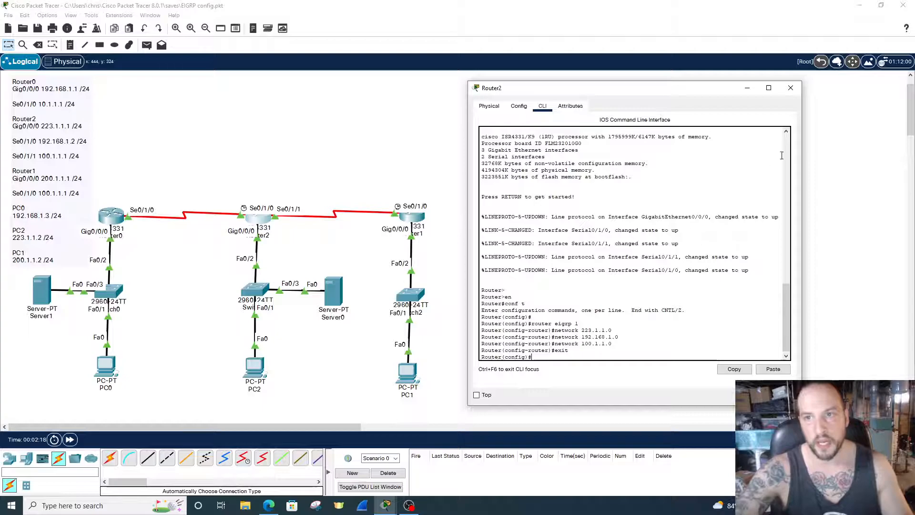
- Close Router2's window, open Router1's command line interface and enter global configuration mode
click(790, 88)
click(411, 217)
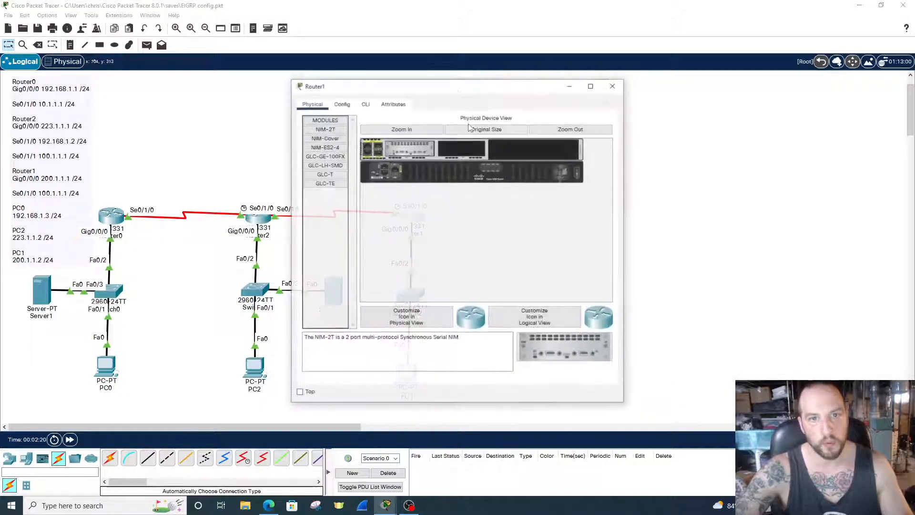
drag(455, 87, 621, 82)
click(532, 99)
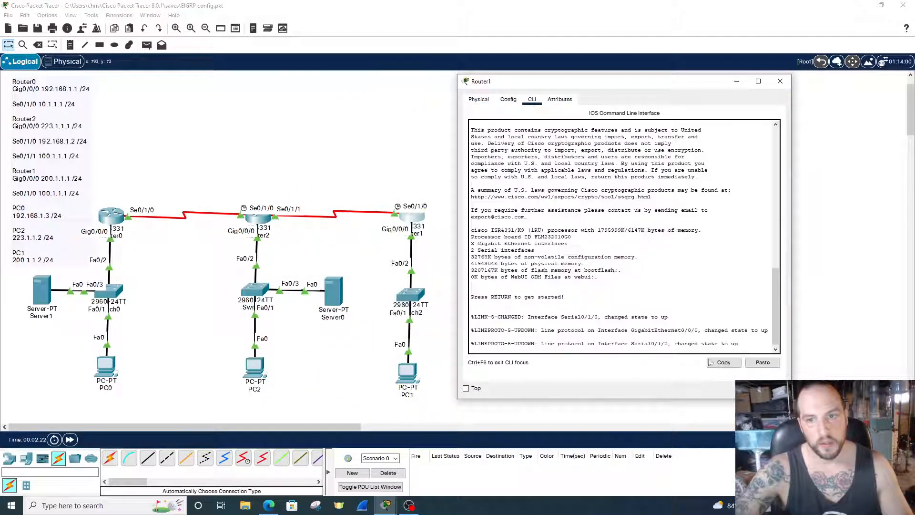
key(Return)
text(en)
key(Return)
text(conf t)
key(Return)
key(Return)
key(Return)
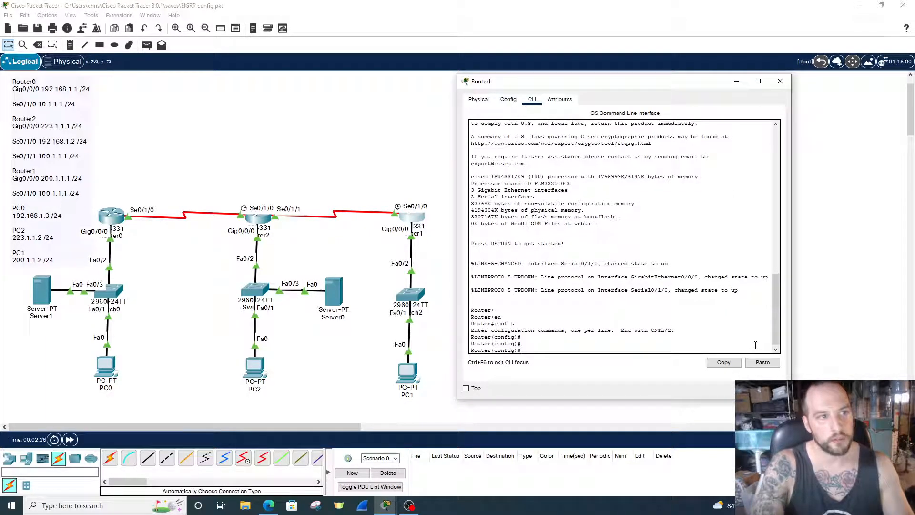
- Start EIGRP routing with autonomous system number 1 on Router1 and advertise network 200.1.1.0
text(router eigrp 1)
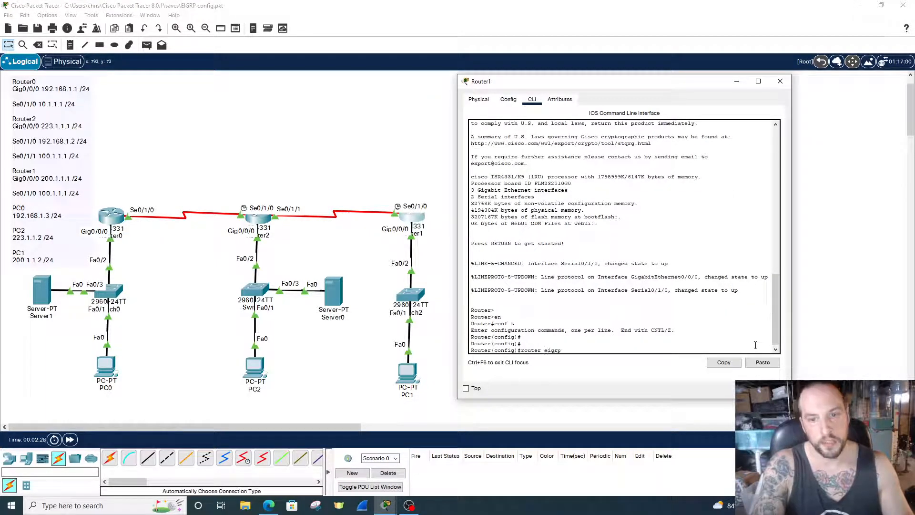
key(Return)
text(network)
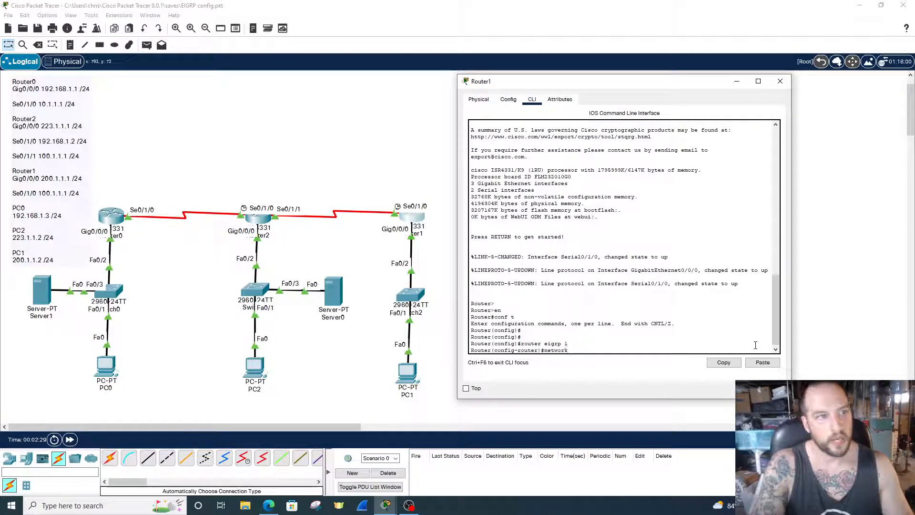
text(  200)
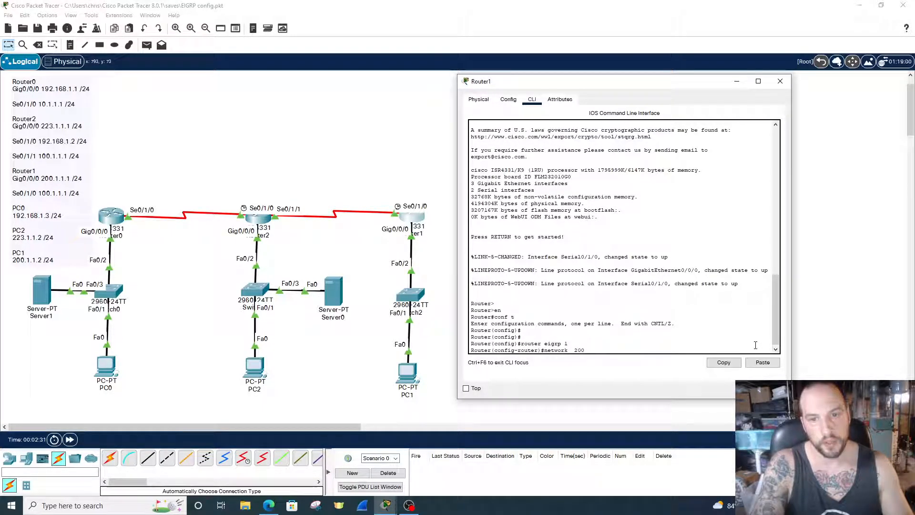
text(.1.1.0)
key(Return)
- Advertise network 100.1.1.0 in Router1's EIGRP process and return to privileged EXEC mode
text(ne)
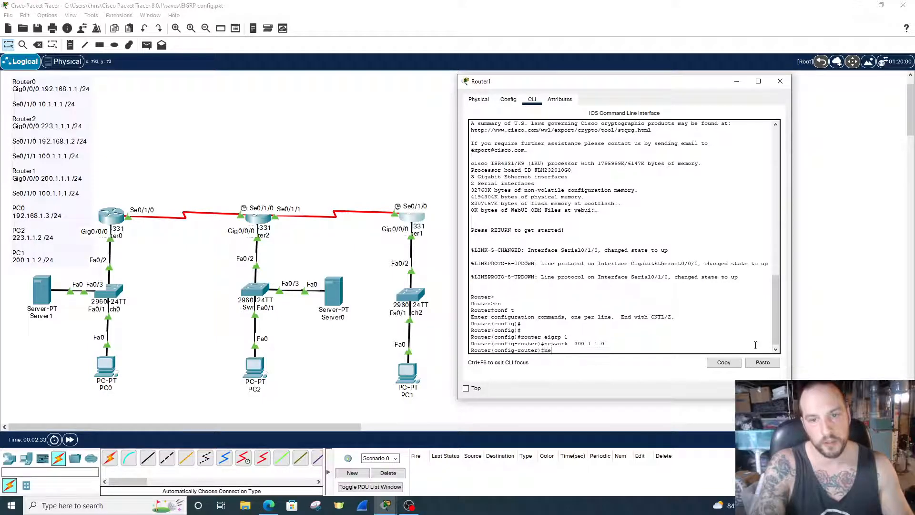
text(twork 100.1.1.)
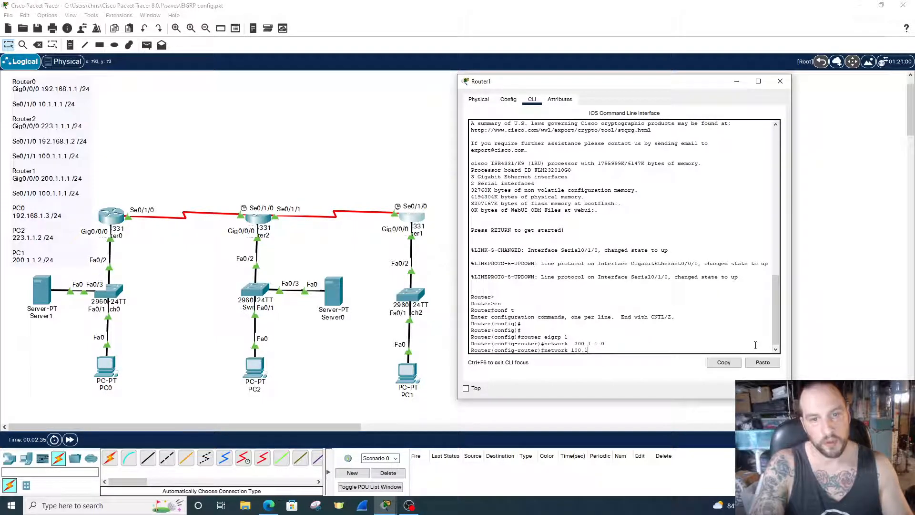
key(Return)
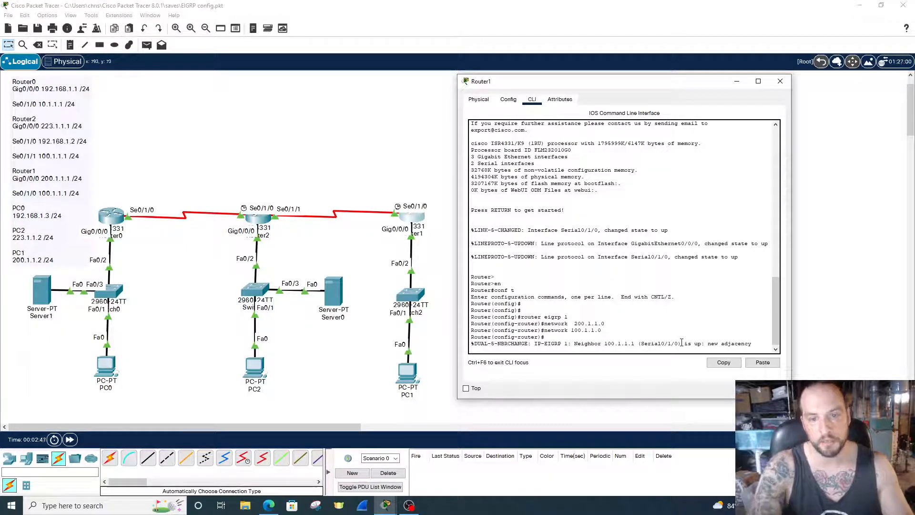
key(Return)
text(exit)
key(Return)
text(er(config)#e)
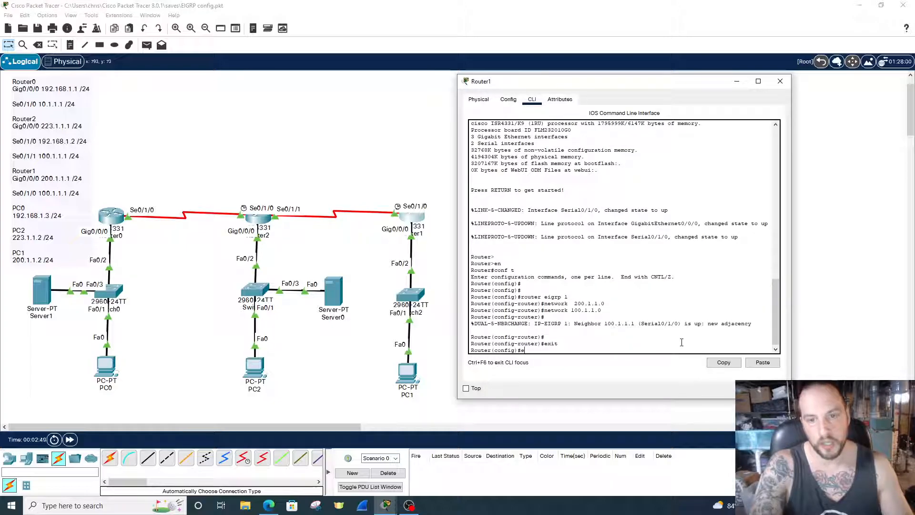
text(xit)
key(Return)
key(Return)
key(Return)
key(Return)
- Display Router1's IP routing table and its active IP routing protocol settings
text(show ip route)
key(Return)
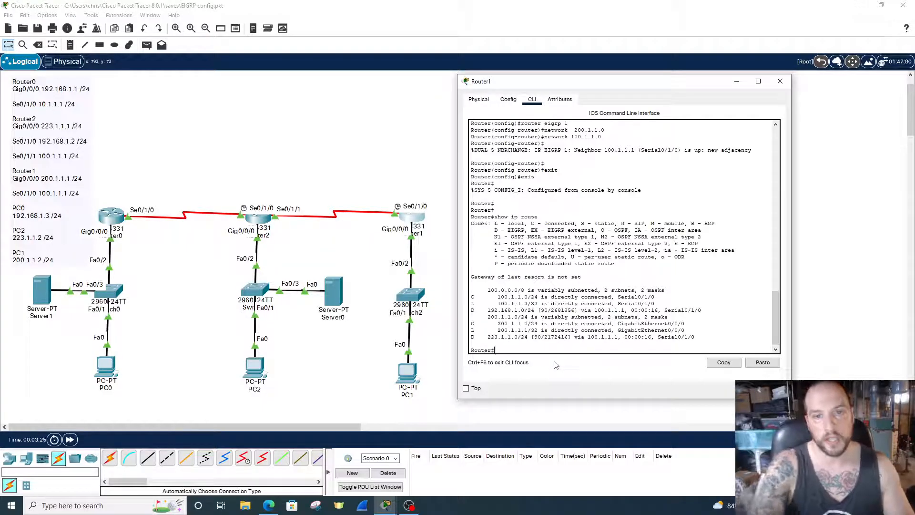
text(sh)
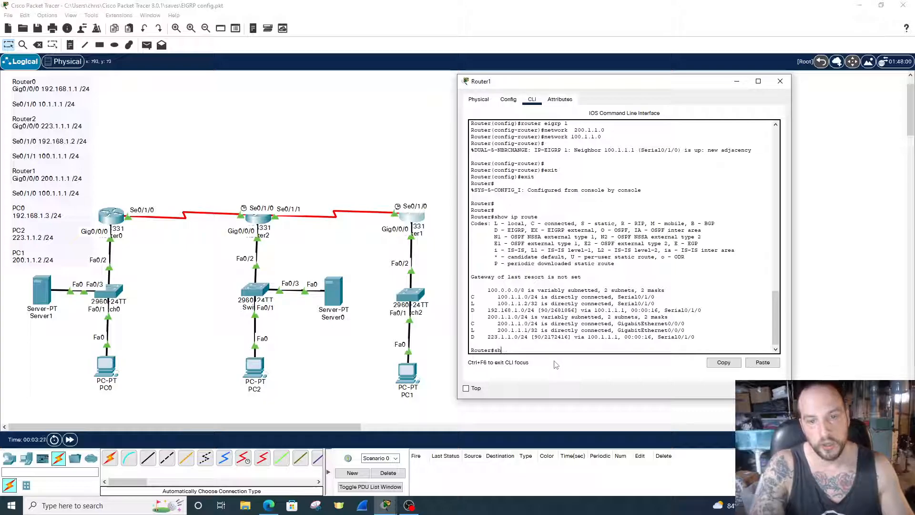
text(pow protoco)
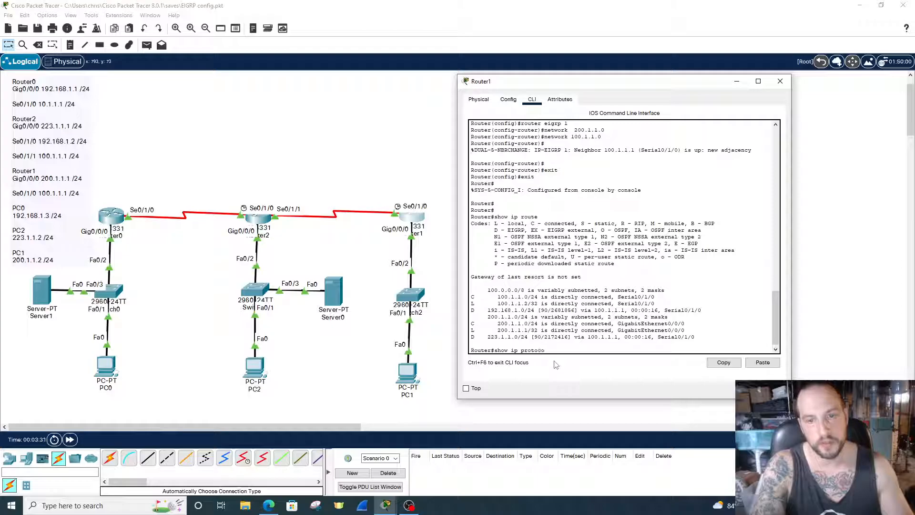
text(ls)
key(Return)
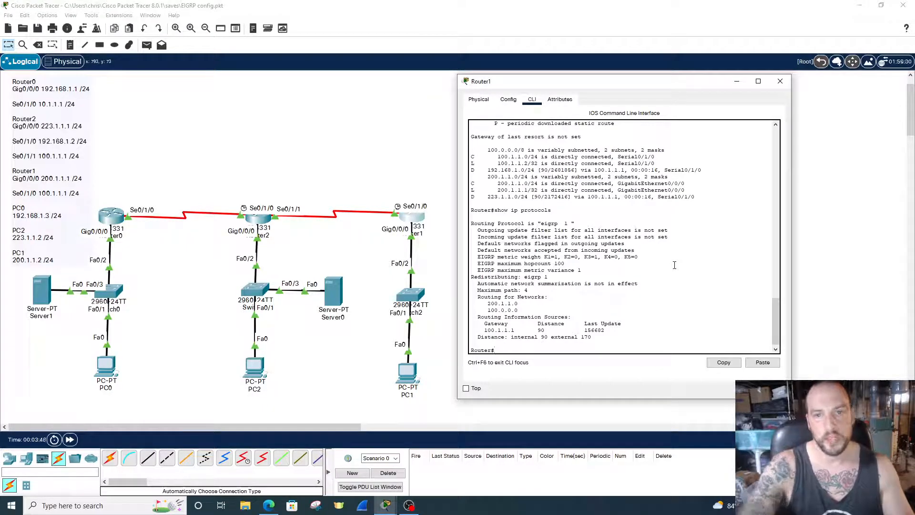
- Close Router1's window, open Router2's command line interface and leave configuration mode for privileged EXEC mode
click(780, 82)
click(253, 220)
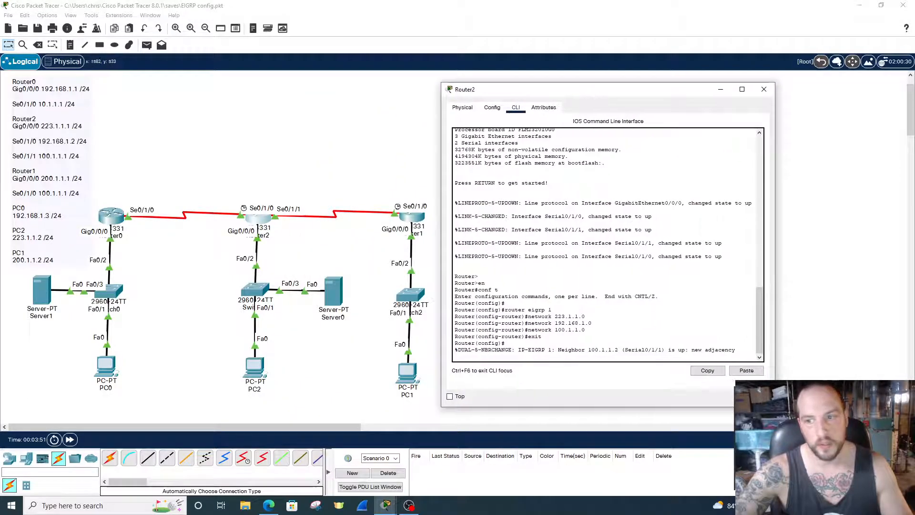
key(Return)
key(Return)
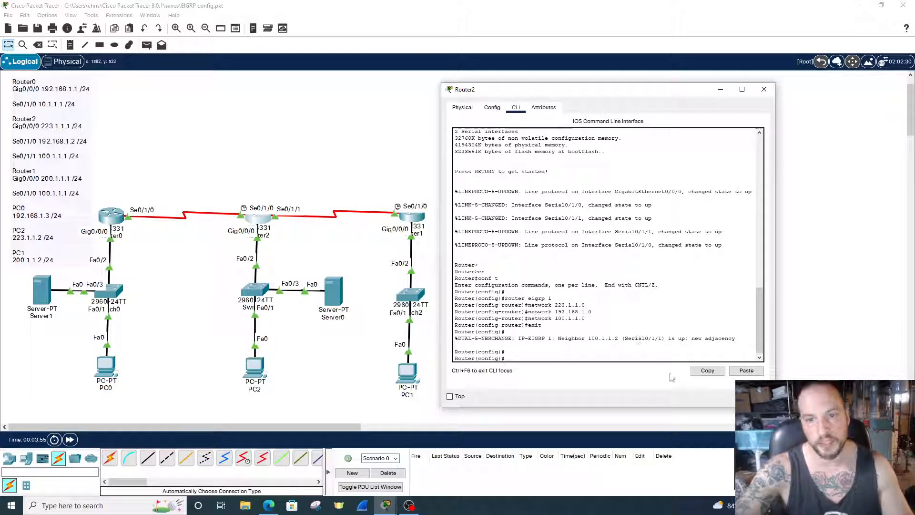
text(exit)
key(Return)
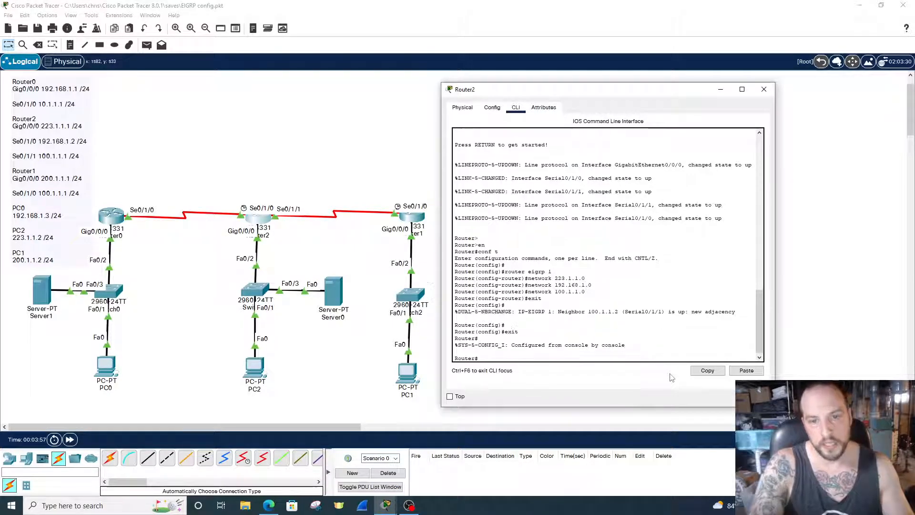
- Display Router2's IP routing table
key(Return)
text(show i)
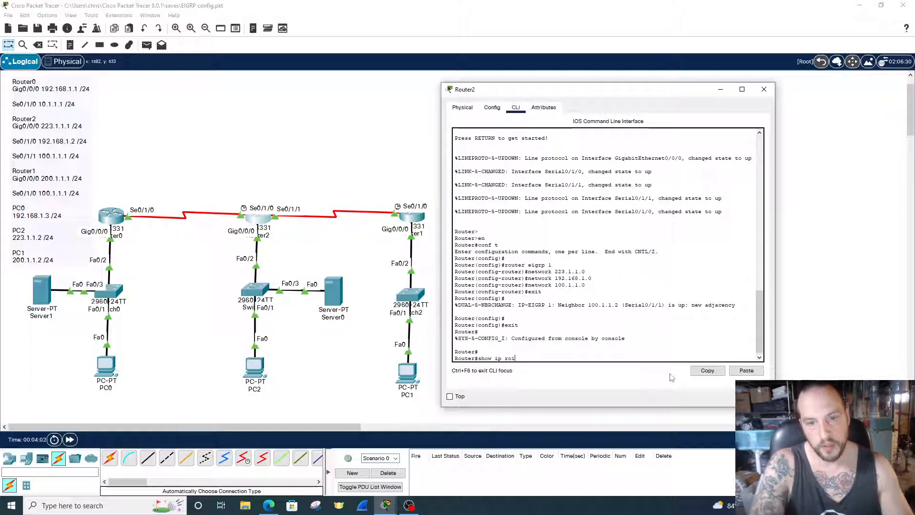
text(p rout)
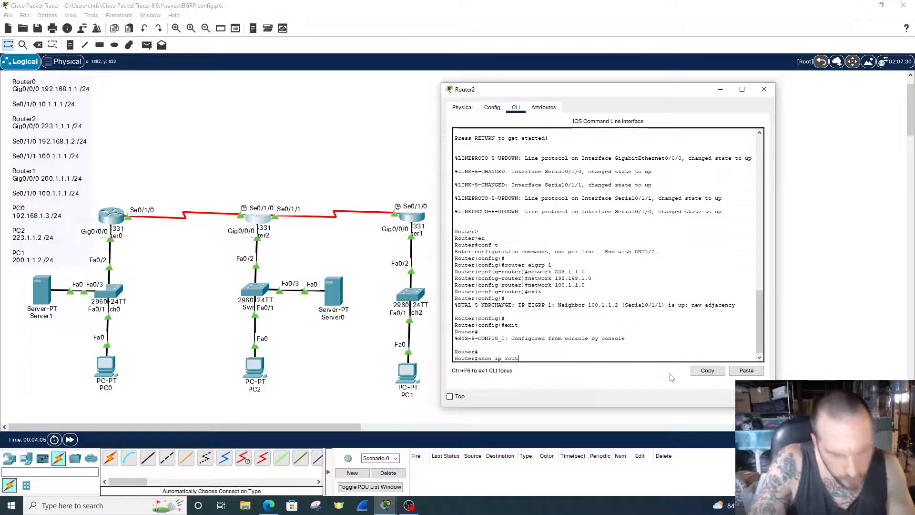
text(e)
key(Return)
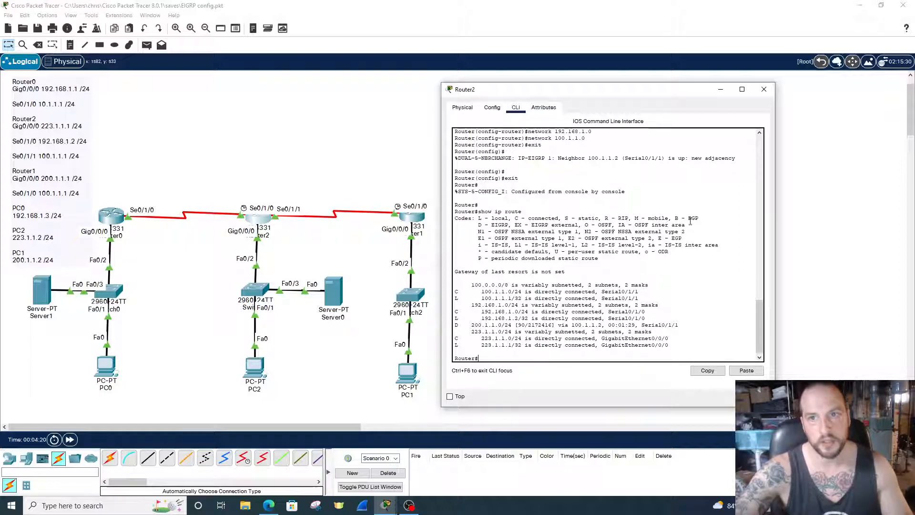
- Close Router2's window, open Router0's command line interface and return from EIGRP router configuration to privileged EXEC mode
click(764, 89)
click(112, 217)
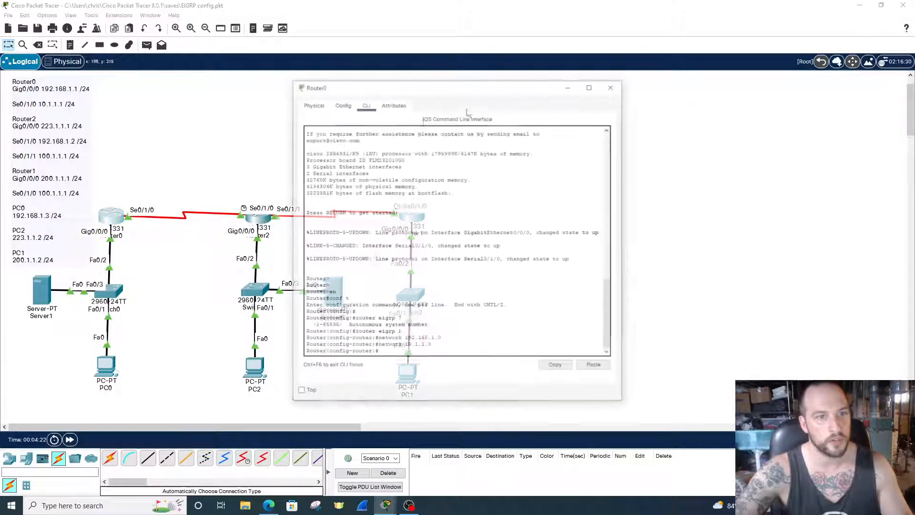
drag(478, 92, 629, 98)
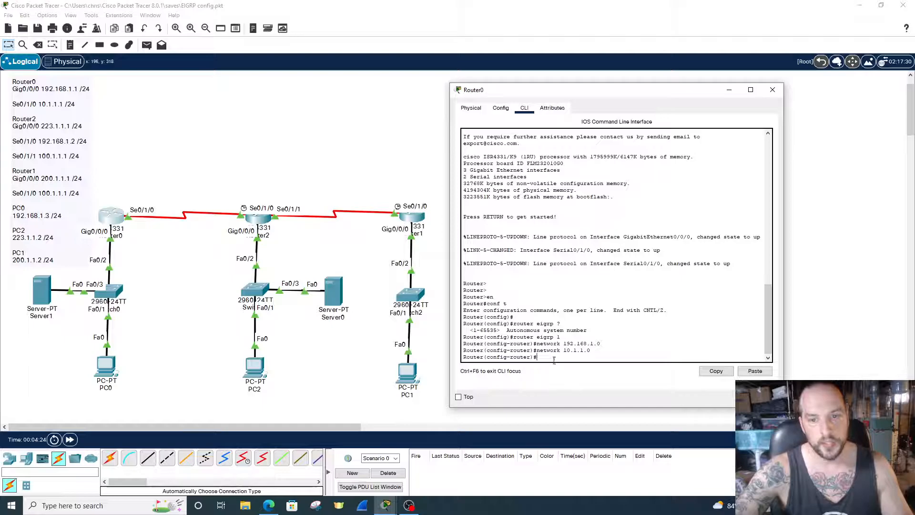
text(exit)
key(Return)
text(exit)
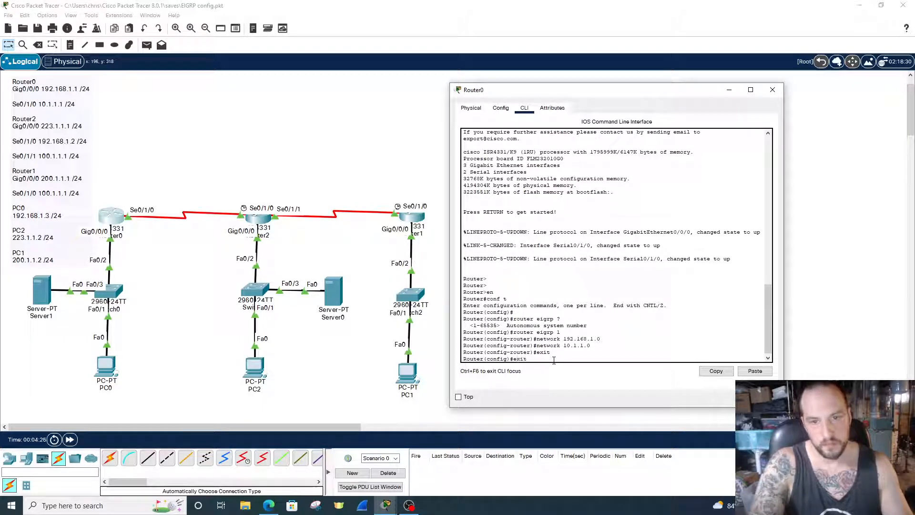
key(Return)
- Display Router0's IP routing table
key(Return)
key(Return)
text(show ip r)
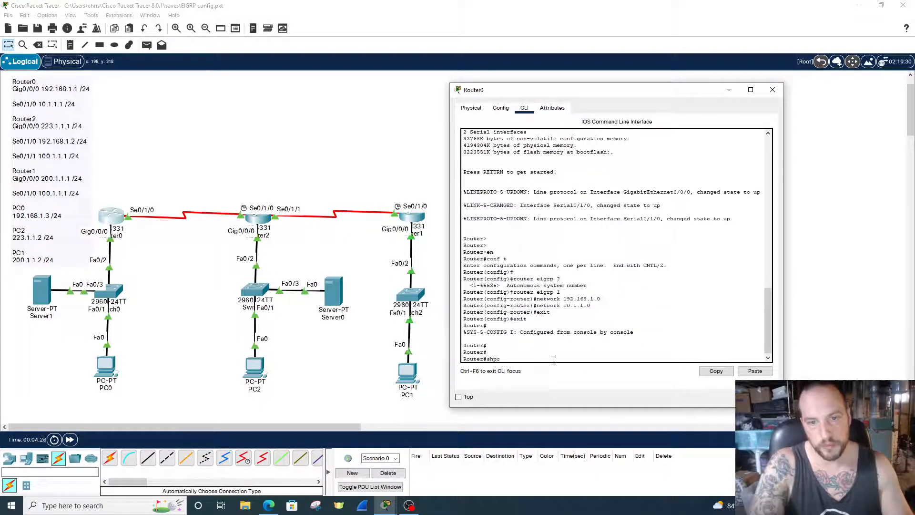
text(oute)
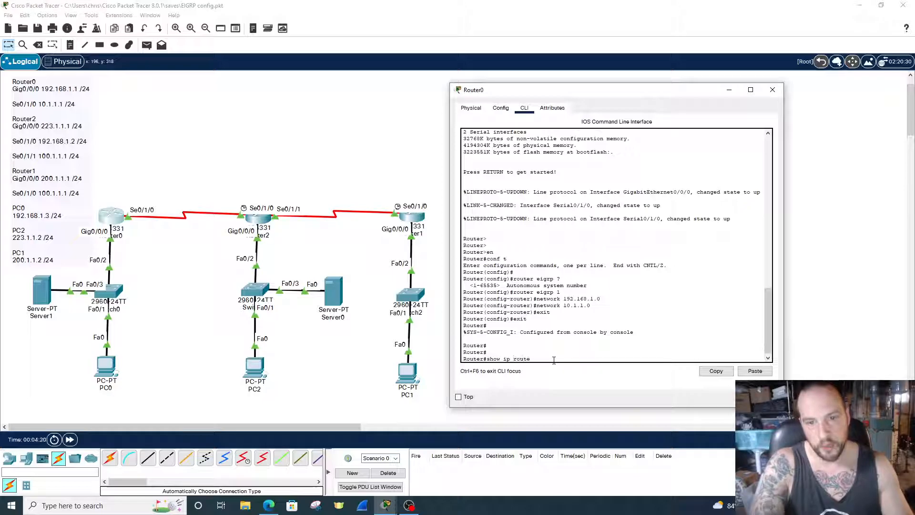
key(Return)
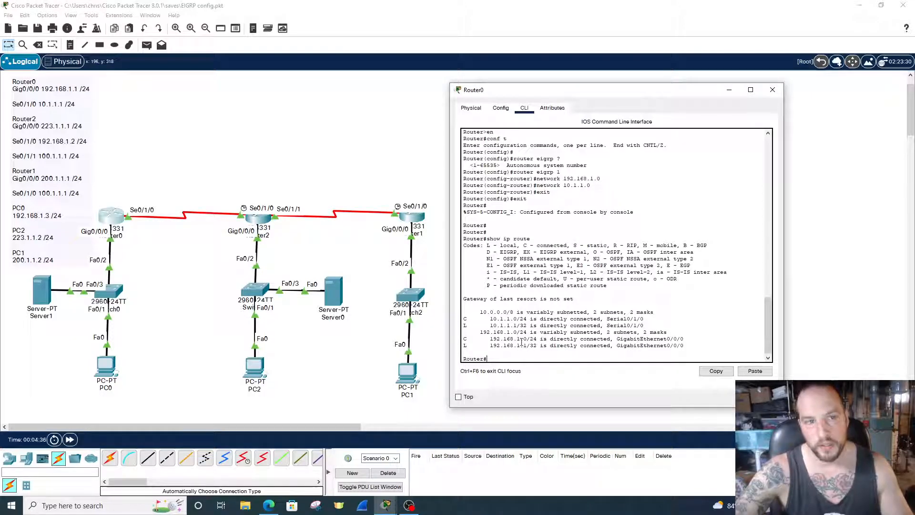
- Display Router0's active IP routing protocol settings
scroll(519, 340, down, 1)
text(show ip)
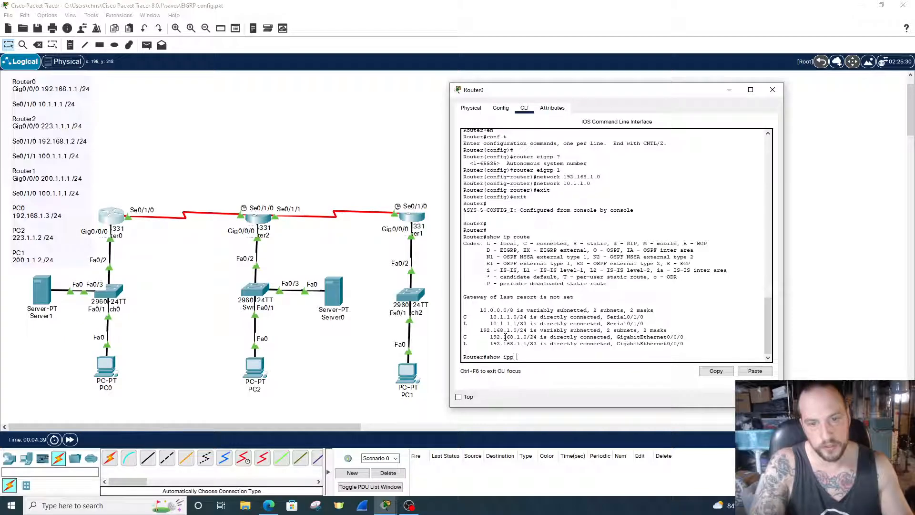
text( protocols)
key(Return)
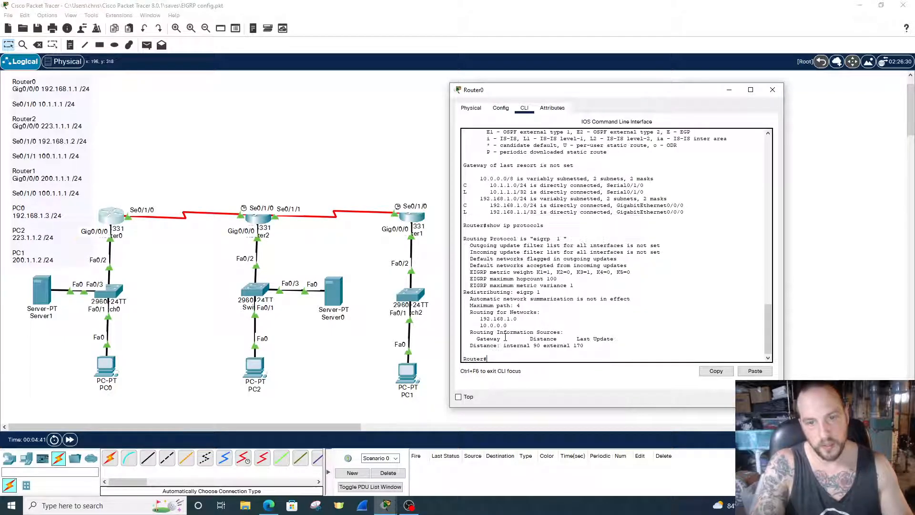